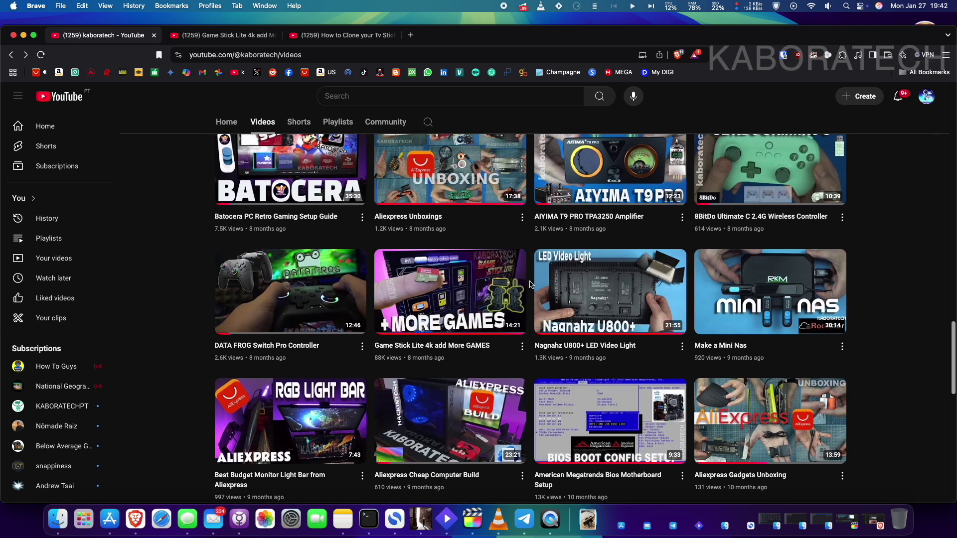
{"action": "scroll", "coordinate": [530, 283], "scroll_direction": "down", "scroll_amount": 1}
{"action": "scroll", "coordinate": [531, 282], "scroll_direction": "down", "scroll_amount": 4}
{"action": "scroll", "coordinate": [531, 282], "scroll_direction": "down", "scroll_amount": 1}
{"action": "scroll", "coordinate": [530, 285], "scroll_direction": "down", "scroll_amount": 3}
{"action": "scroll", "coordinate": [529, 284], "scroll_direction": "down", "scroll_amount": 1}
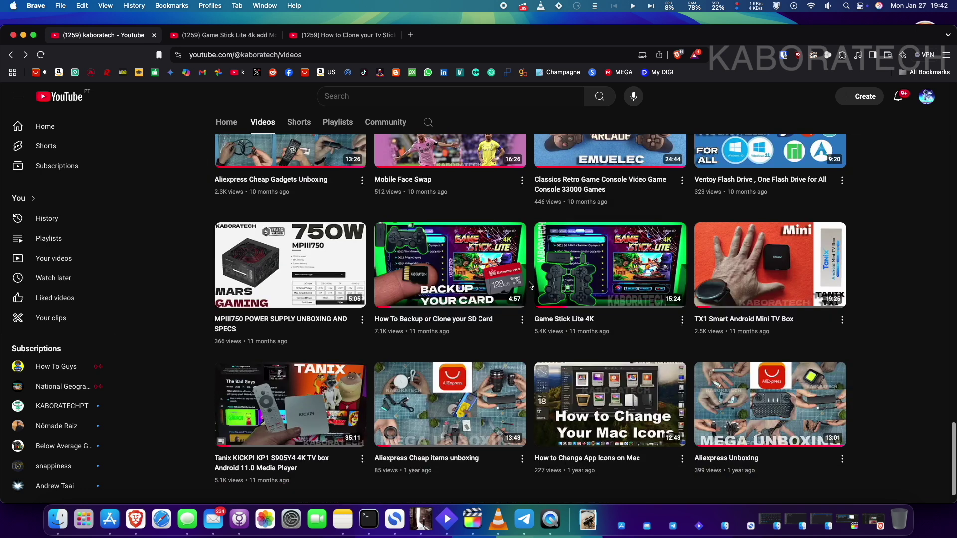
{"action": "scroll", "coordinate": [529, 288], "scroll_direction": "up", "scroll_amount": 2}
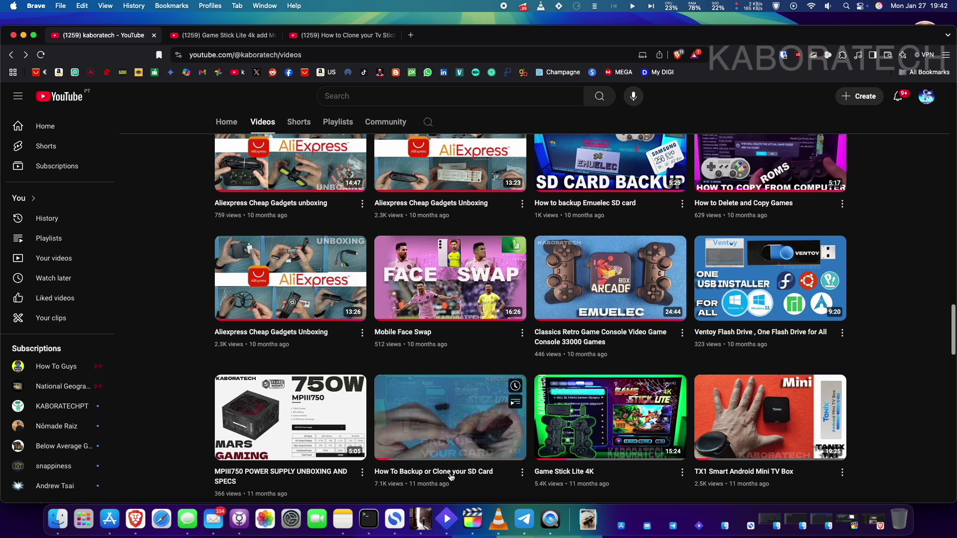
{"action": "mouse_move", "coordinate": [450, 265]}
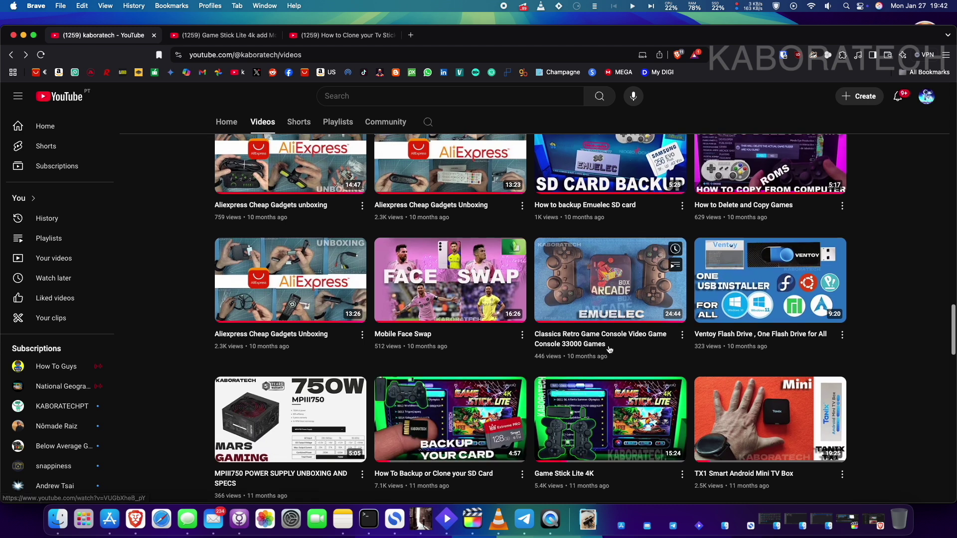
{"action": "scroll", "coordinate": [607, 350], "scroll_direction": "up", "scroll_amount": 2}
{"action": "scroll", "coordinate": [605, 349], "scroll_direction": "up", "scroll_amount": 1}
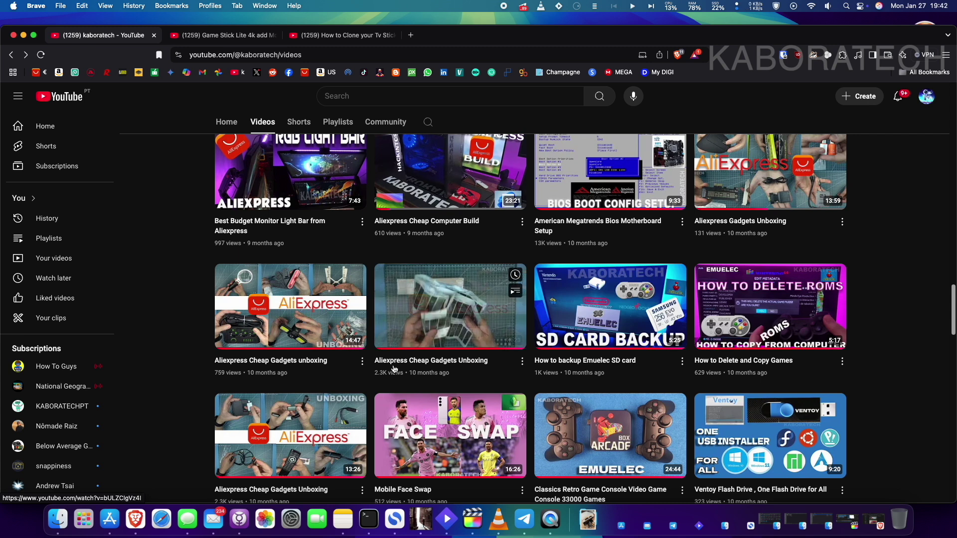
{"action": "scroll", "coordinate": [374, 374], "scroll_direction": "up", "scroll_amount": 3}
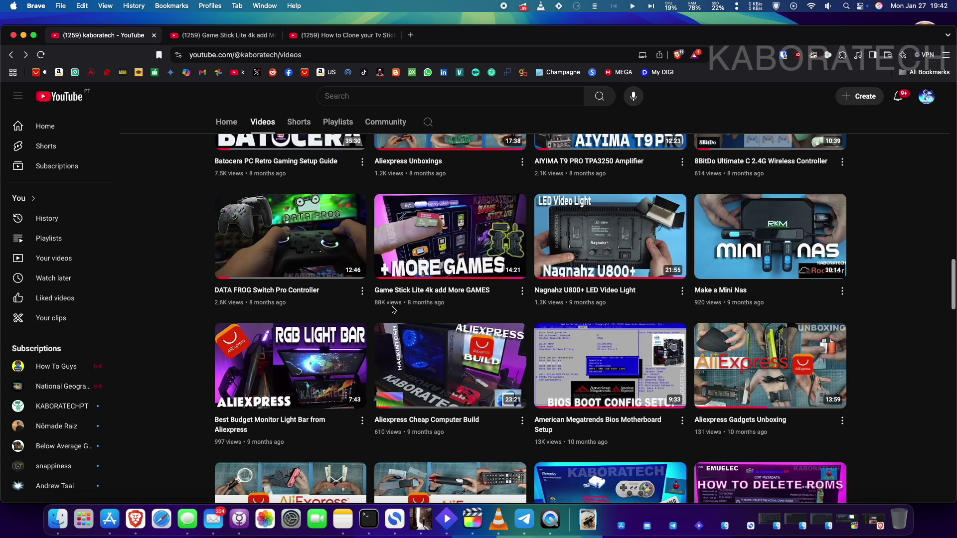
{"action": "scroll", "coordinate": [379, 307], "scroll_direction": "up", "scroll_amount": 3}
{"action": "scroll", "coordinate": [409, 309], "scroll_direction": "up", "scroll_amount": 3}
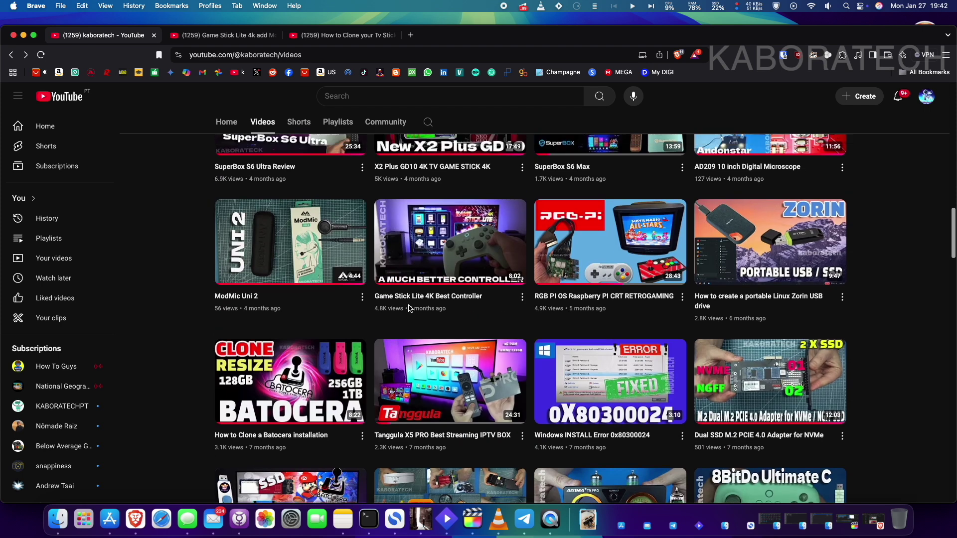
{"action": "scroll", "coordinate": [409, 309], "scroll_direction": "up", "scroll_amount": 3}
{"action": "scroll", "coordinate": [409, 310], "scroll_direction": "up", "scroll_amount": 3}
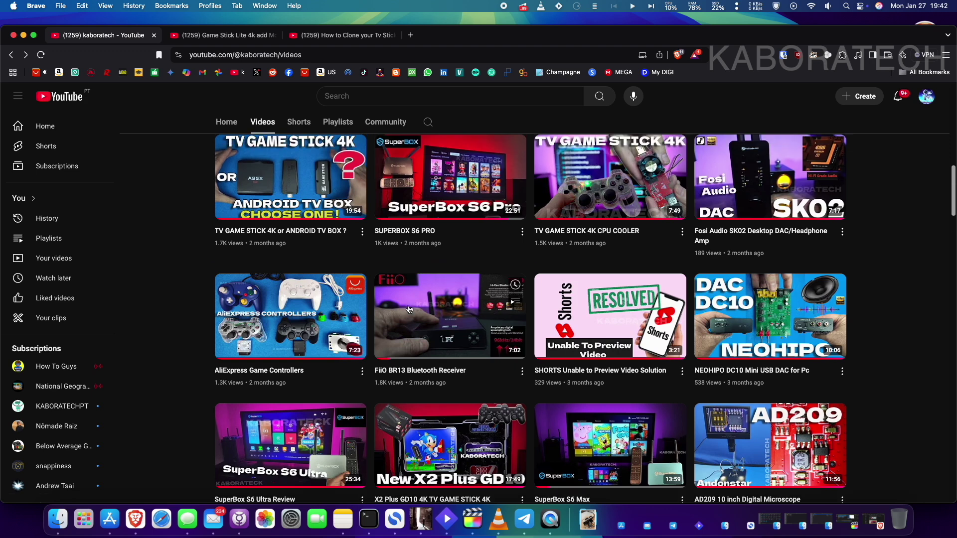
{"action": "scroll", "coordinate": [410, 309], "scroll_direction": "up", "scroll_amount": 3}
{"action": "scroll", "coordinate": [409, 310], "scroll_direction": "up", "scroll_amount": 2}
{"action": "scroll", "coordinate": [410, 308], "scroll_direction": "up", "scroll_amount": 3}
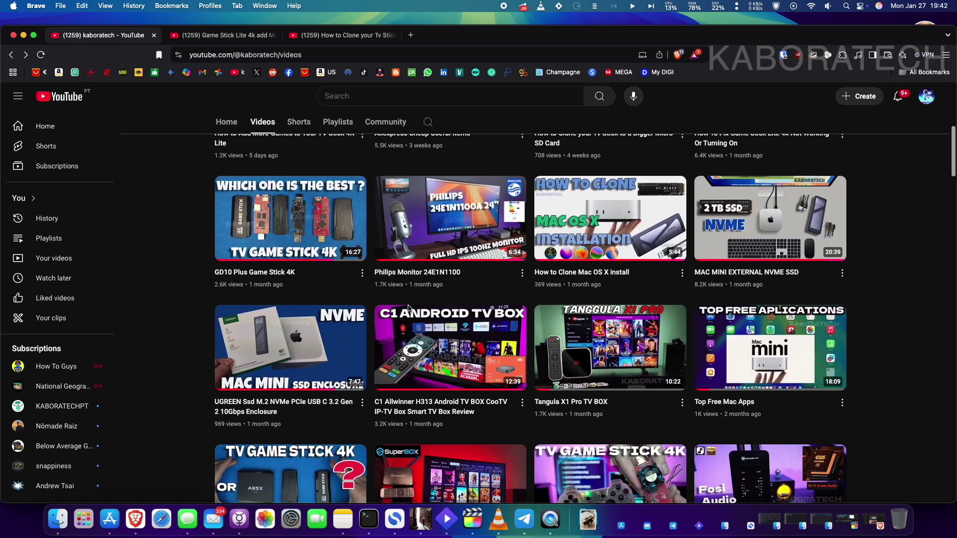
{"action": "scroll", "coordinate": [410, 309], "scroll_direction": "up", "scroll_amount": 2}
{"action": "scroll", "coordinate": [409, 309], "scroll_direction": "up", "scroll_amount": 3}
{"action": "scroll", "coordinate": [377, 385], "scroll_direction": "down", "scroll_amount": 1}
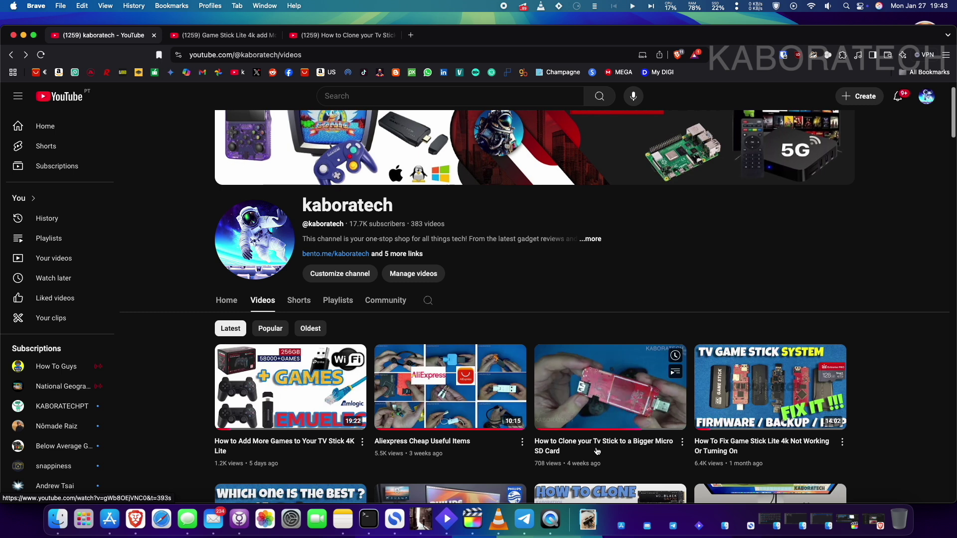
{"action": "mouse_move", "coordinate": [770, 386]}
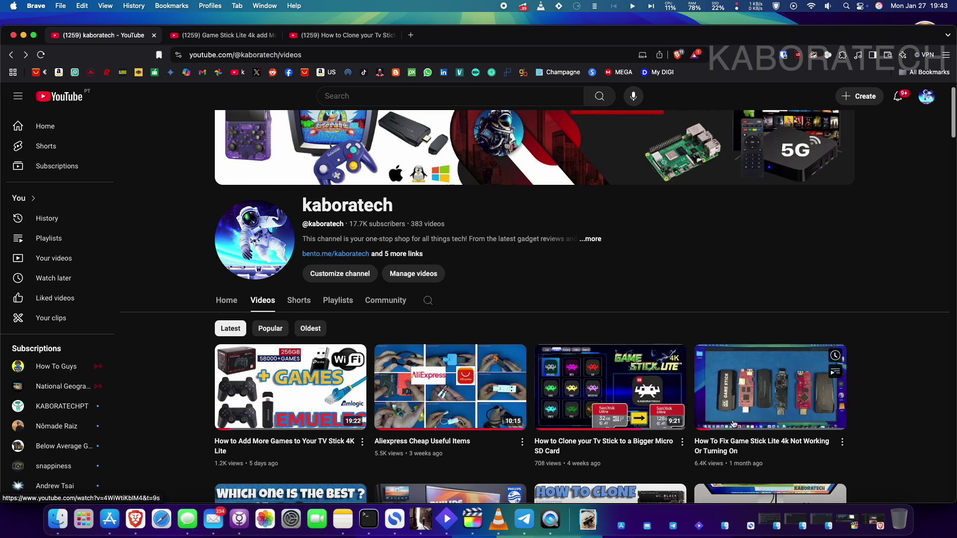
Check the Game Stick Lite 4K and card-cloning videos, then return to the channel's video list.
{"action": "left_click", "coordinate": [234, 36]}
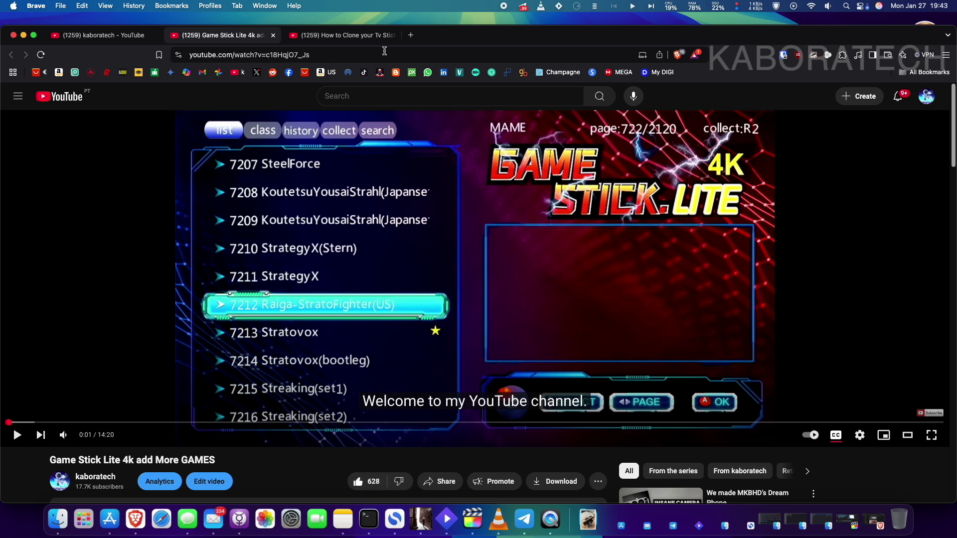
{"action": "left_click", "coordinate": [351, 38]}
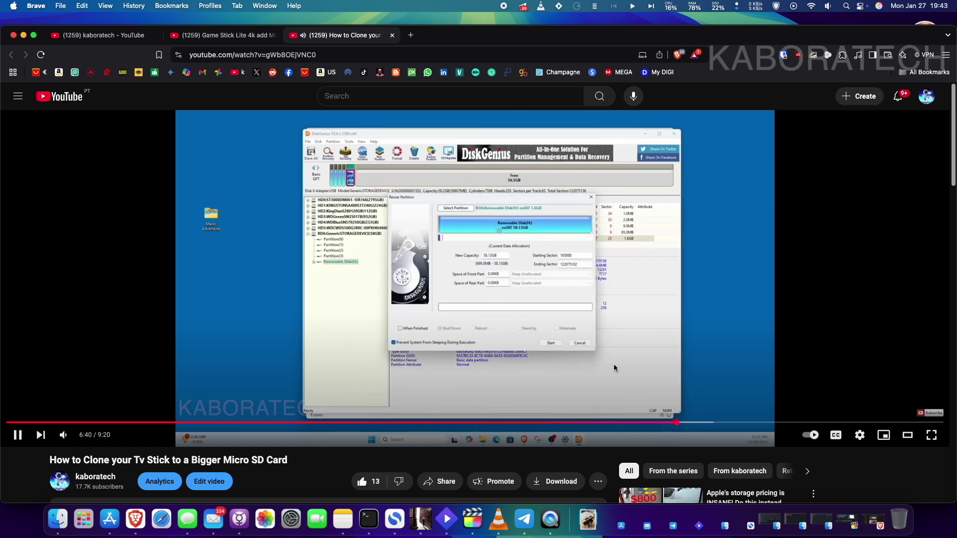
{"action": "left_click", "coordinate": [122, 36]}
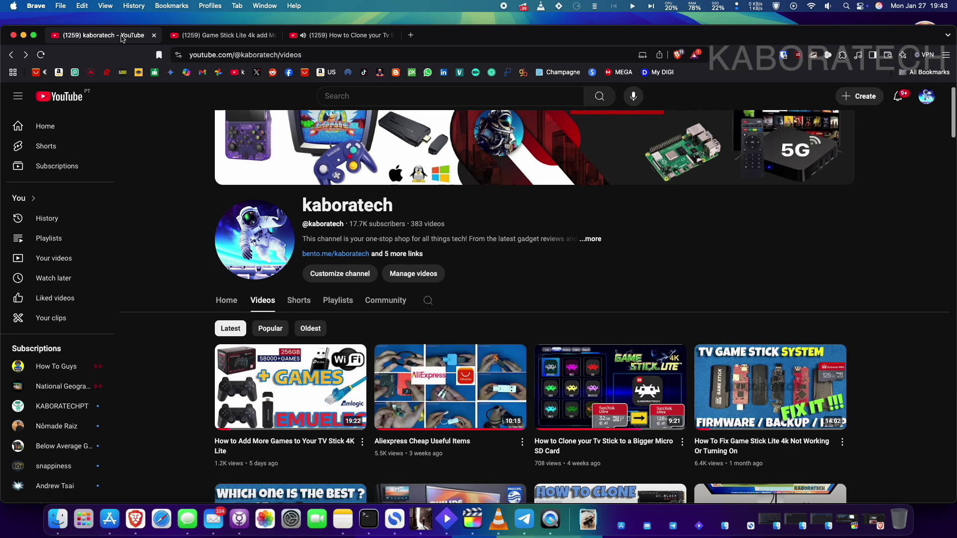
{"action": "scroll", "coordinate": [543, 271], "scroll_direction": "down", "scroll_amount": 3}
{"action": "scroll", "coordinate": [542, 270], "scroll_direction": "up", "scroll_amount": 4}
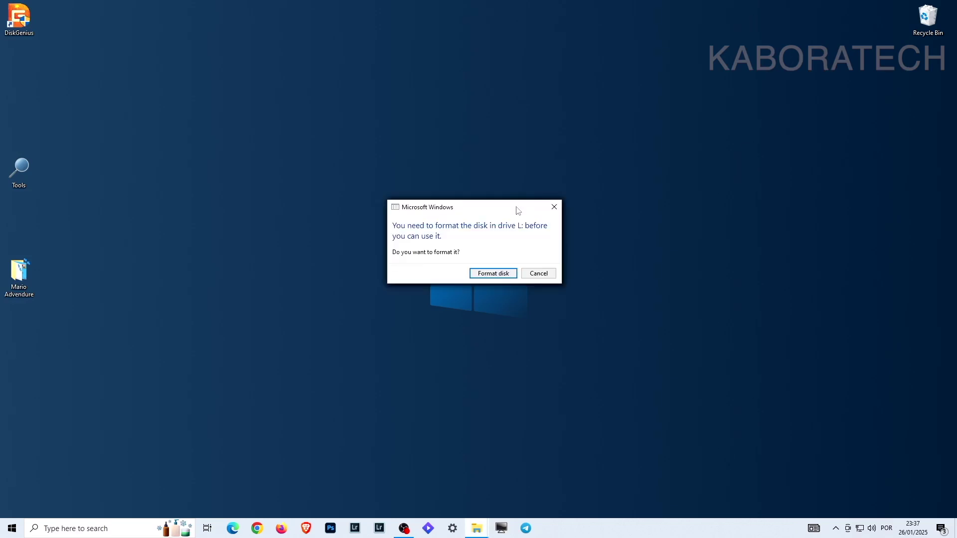
Spread the I:, J:, K: and L: format prompts across the desktop and bring up File Explorer.
{"action": "left_click_drag", "start_coordinate": [512, 210], "coordinate": [505, 79]}
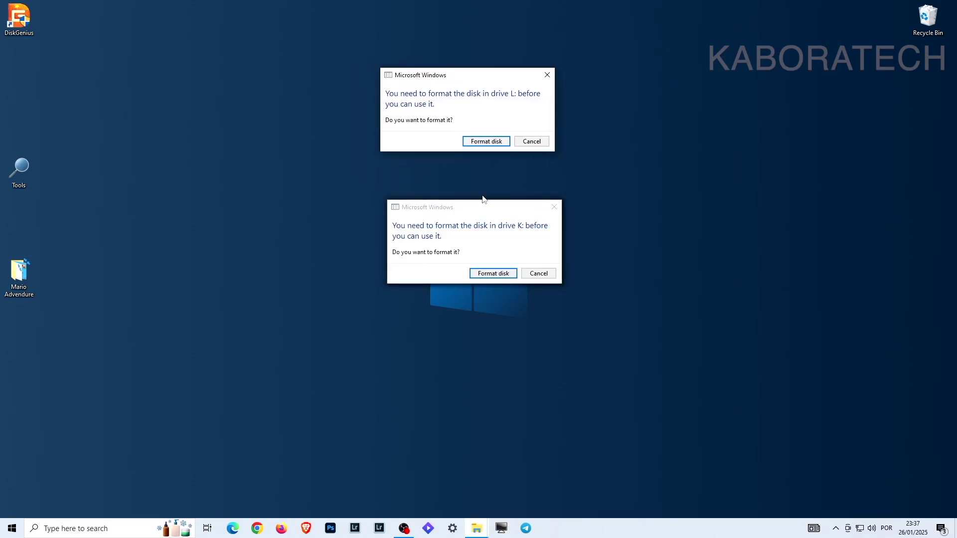
{"action": "left_click_drag", "start_coordinate": [476, 212], "coordinate": [725, 152]}
{"action": "left_click_drag", "start_coordinate": [506, 213], "coordinate": [265, 80]}
{"action": "left_click_drag", "start_coordinate": [479, 204], "coordinate": [286, 193]}
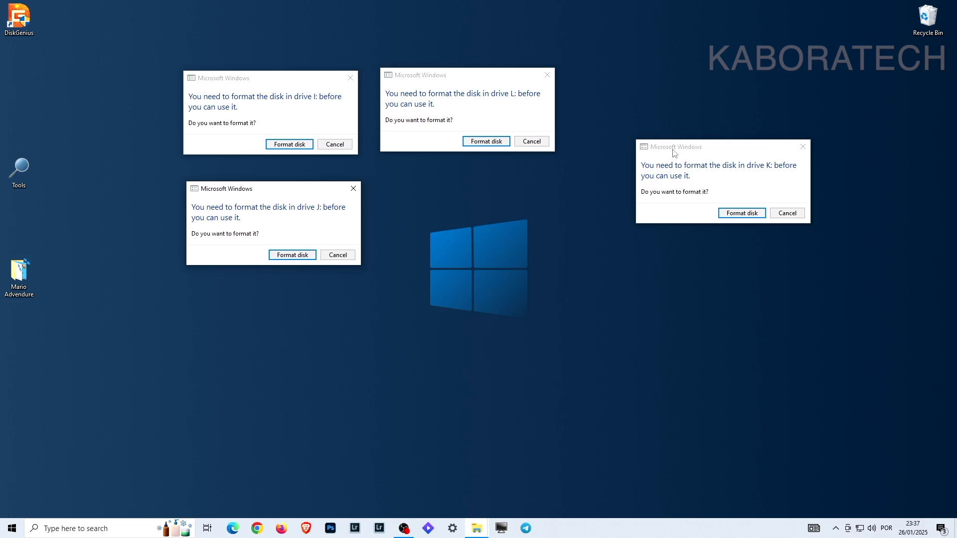
{"action": "left_click_drag", "start_coordinate": [743, 153], "coordinate": [493, 198]}
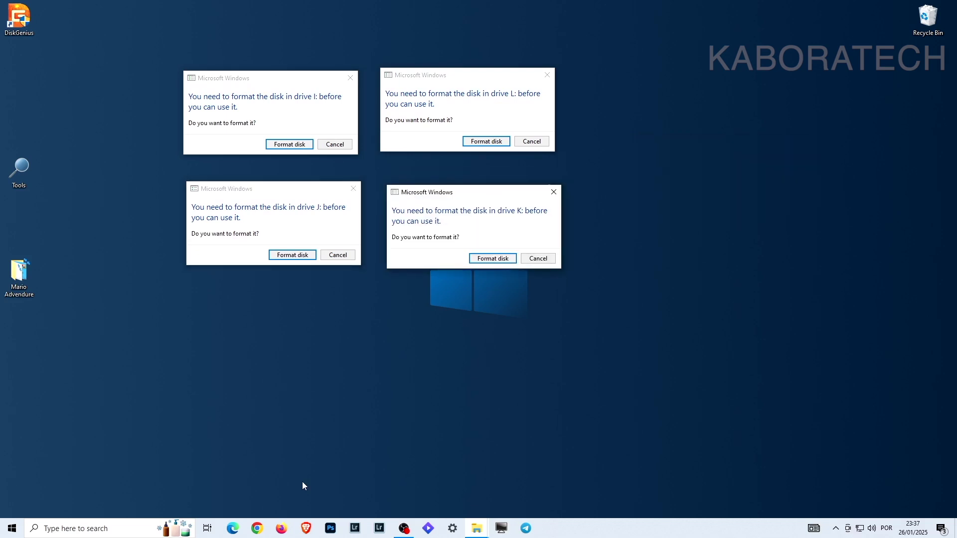
{"action": "left_click", "coordinate": [478, 529]}
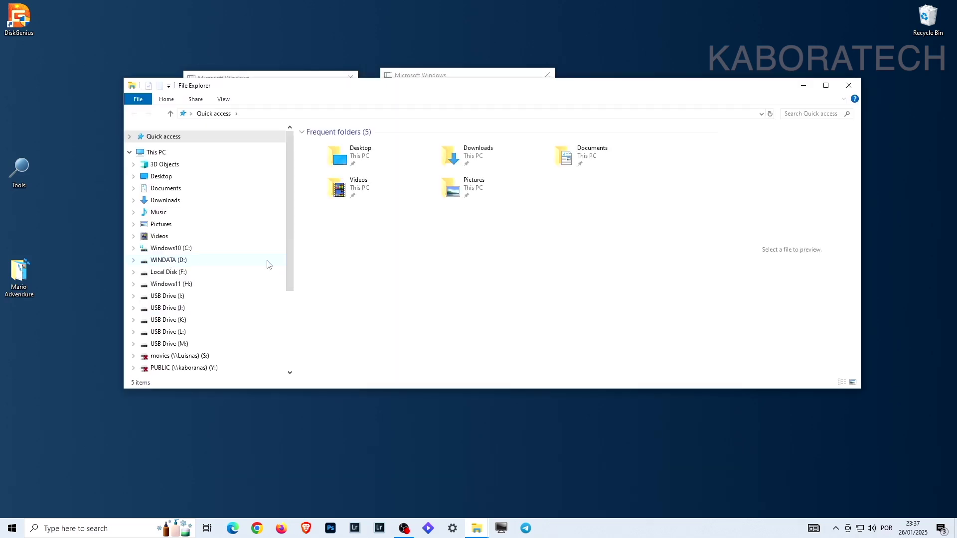
{"action": "scroll", "coordinate": [287, 275], "scroll_direction": "down", "scroll_amount": 2}
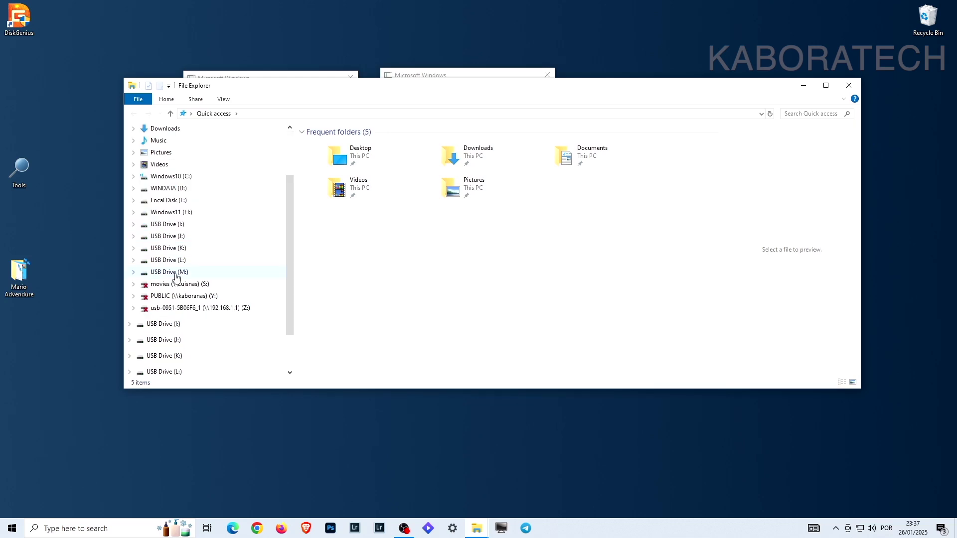
Try opening USB drives I: and J:, declining formatting and dismissing the not-accessible errors.
{"action": "left_click", "coordinate": [171, 225]}
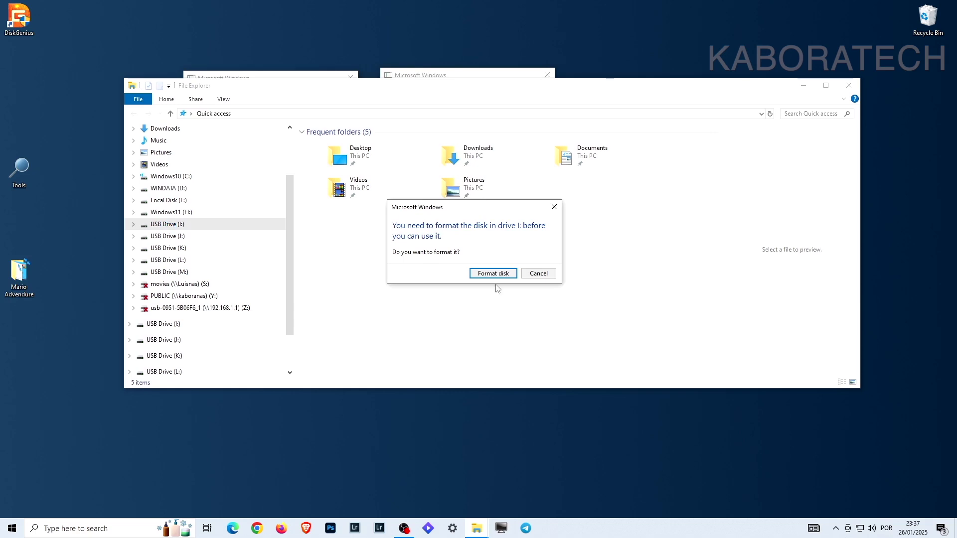
{"action": "key", "text": "Escape"}
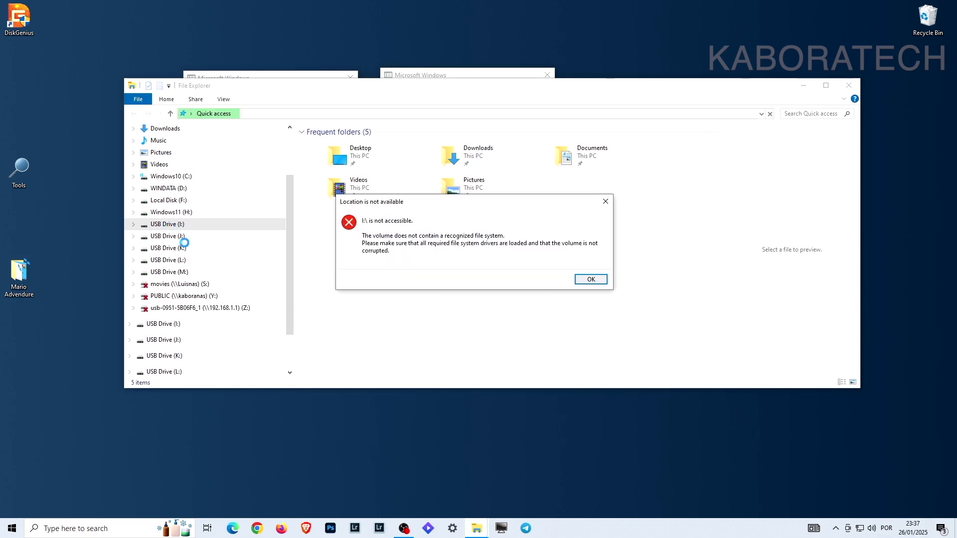
{"action": "key", "text": "Return"}
{"action": "left_click", "coordinate": [168, 237]}
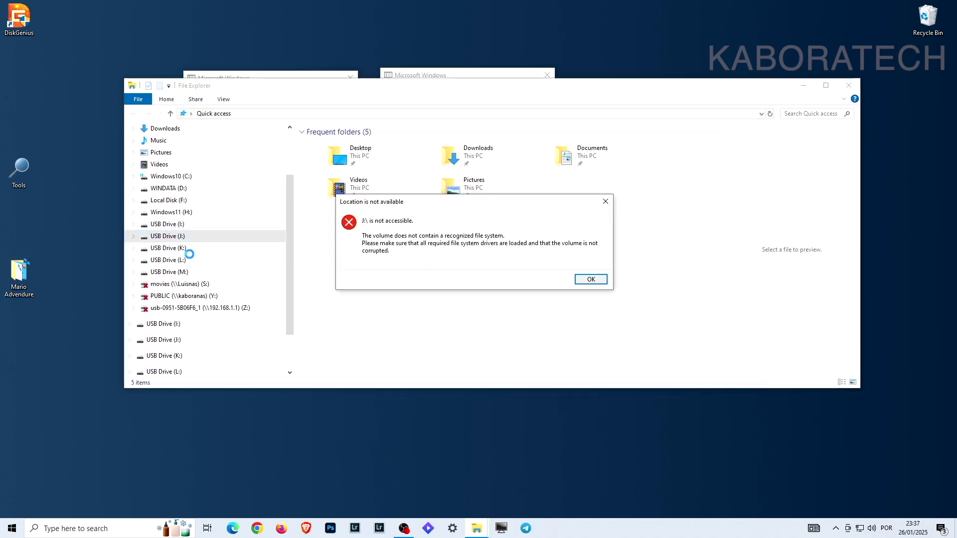
{"action": "key", "text": "Return"}
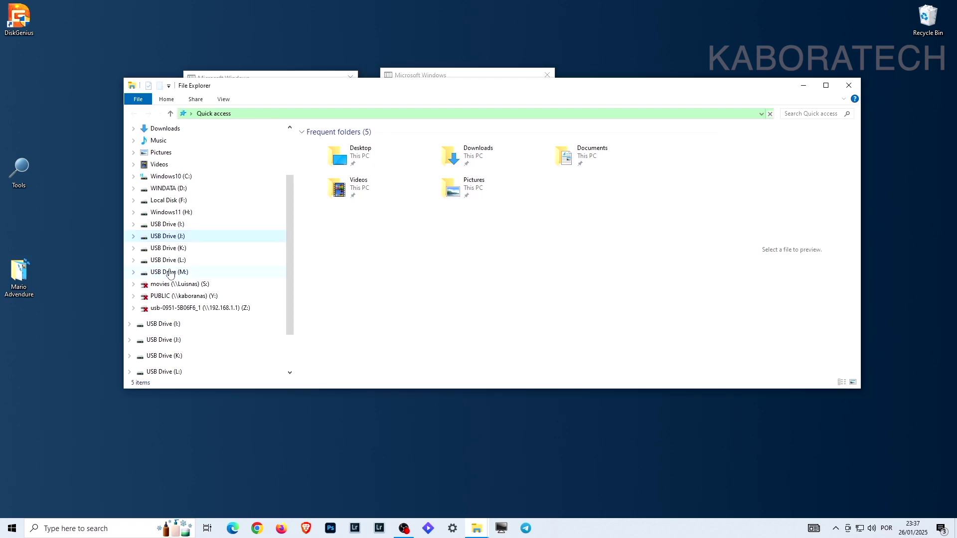
Try drives K: and L: the same way, declining formatting, then close File Explorer.
{"action": "left_click", "coordinate": [175, 249]}
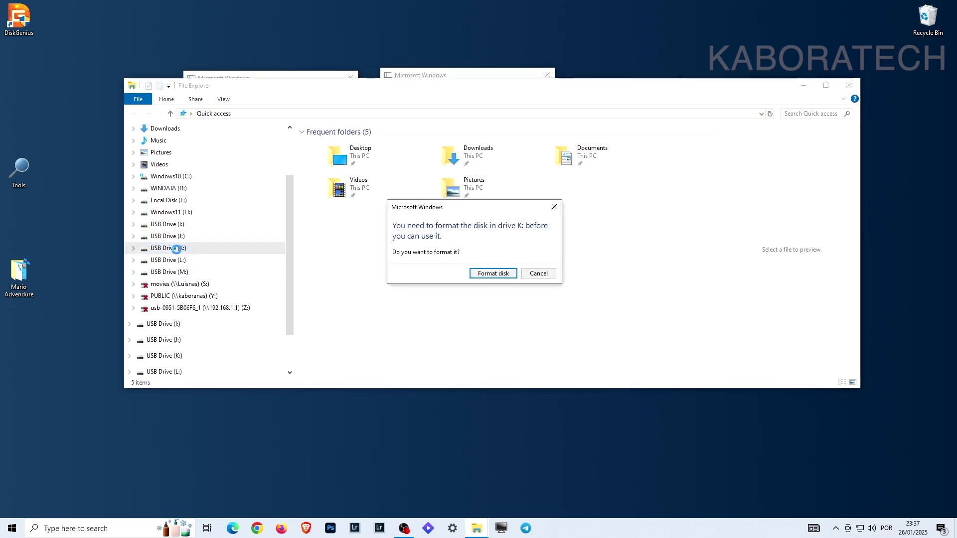
{"action": "key", "text": "Escape"}
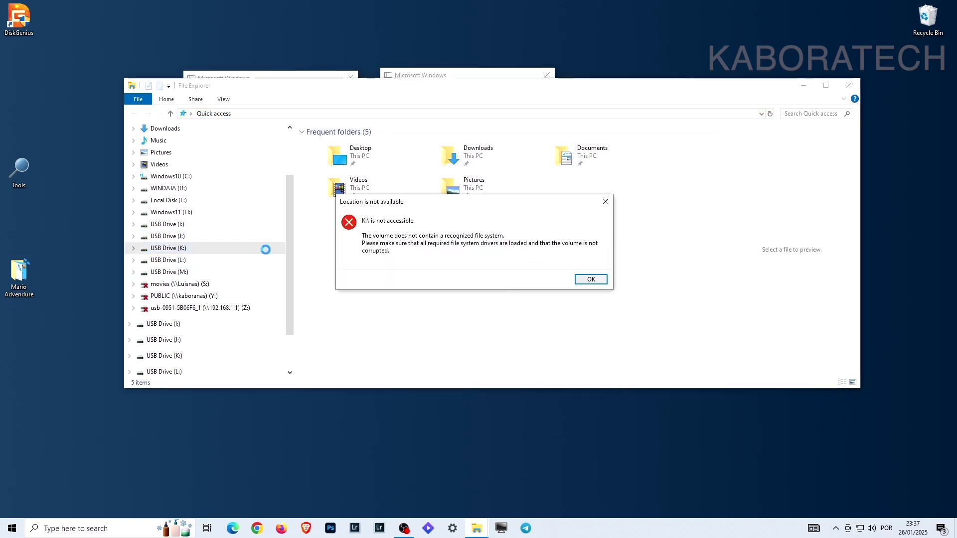
{"action": "key", "text": "Return"}
{"action": "key", "text": "Down"}
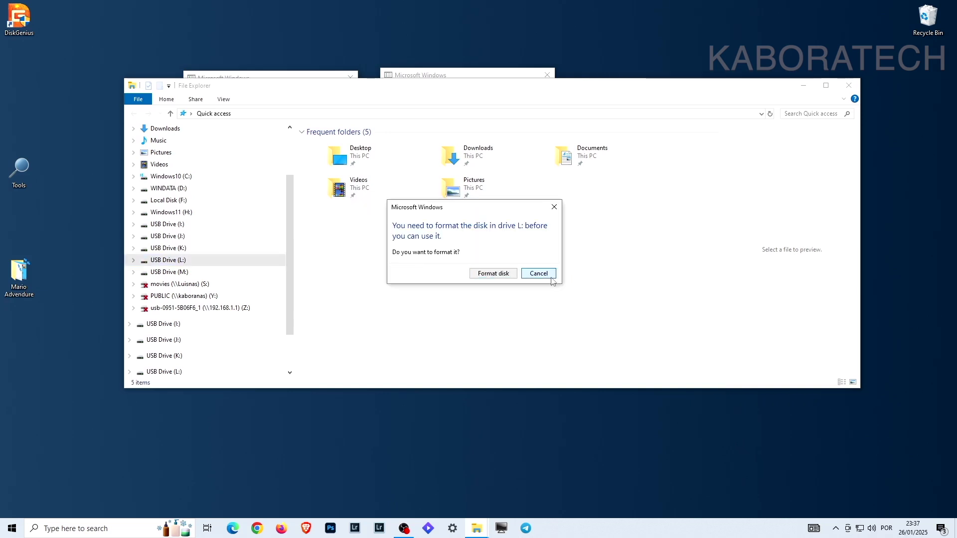
{"action": "left_click", "coordinate": [551, 276]}
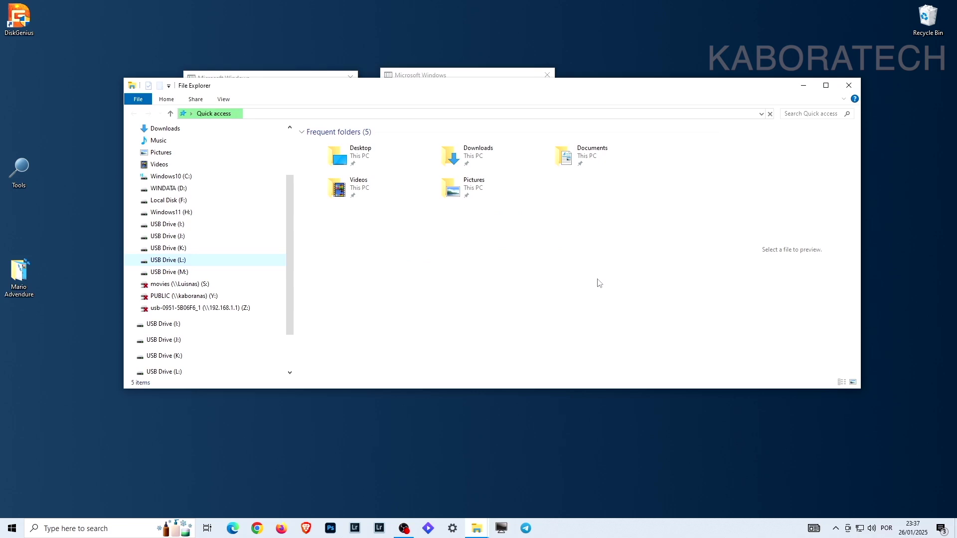
{"action": "left_click", "coordinate": [846, 89]}
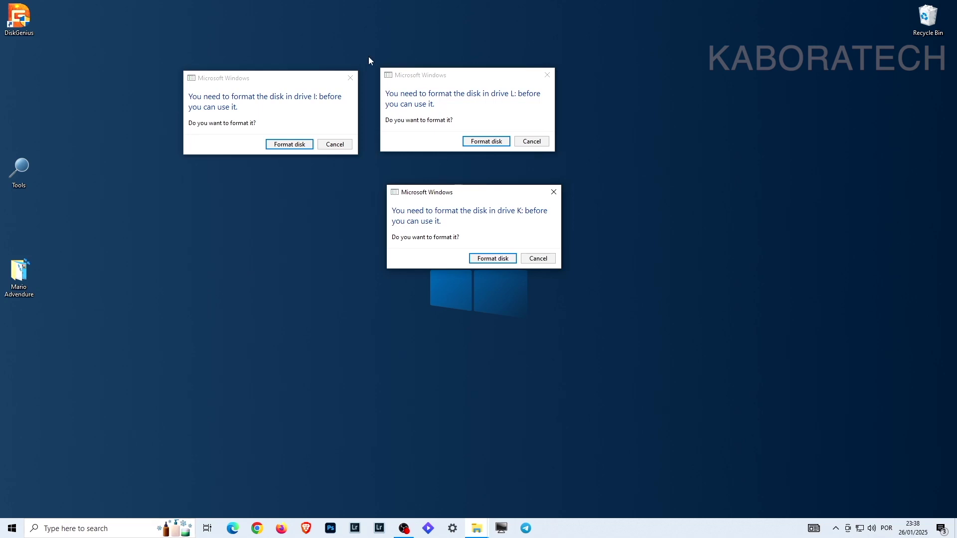
Search Windows for 'part' and launch Disk Management from the results.
{"action": "left_click", "coordinate": [134, 527]}
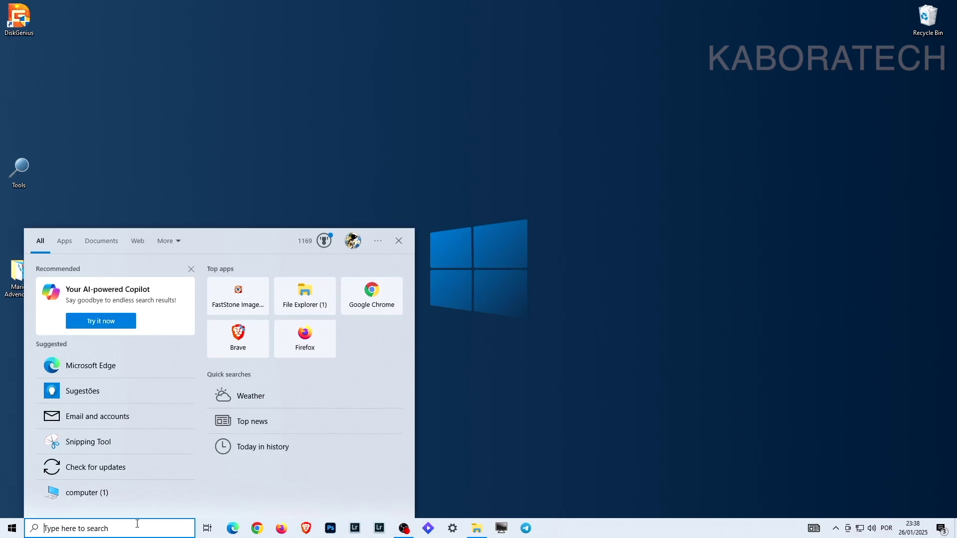
{"action": "type", "text": "part"}
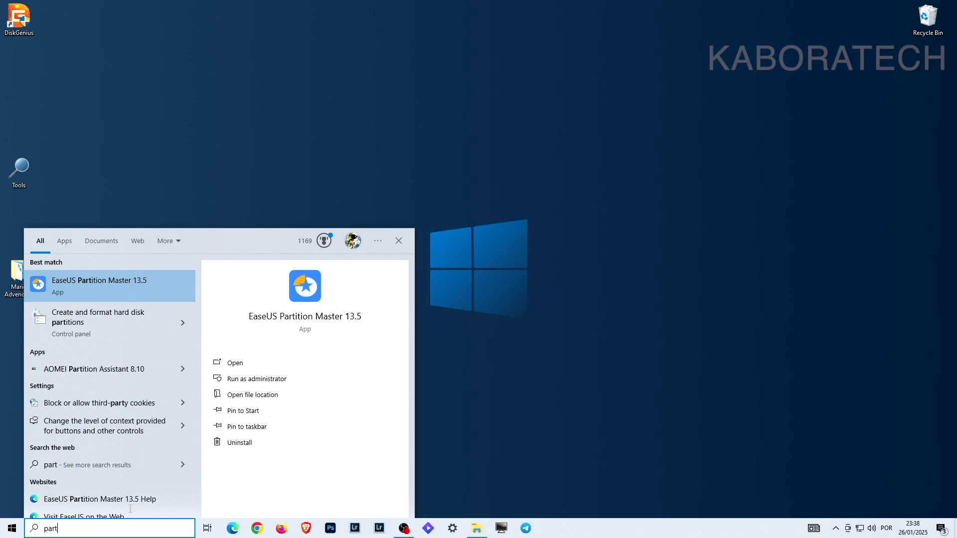
{"action": "left_click", "coordinate": [90, 323]}
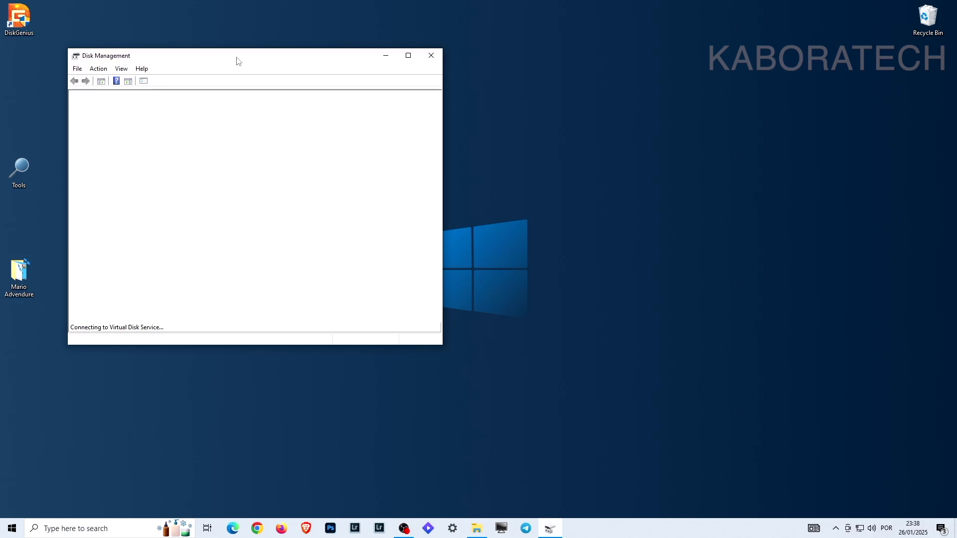
Enlarge Disk Management and view the actions for Disk 6's 48,53 GB partition without choosing one.
{"action": "left_click_drag", "start_coordinate": [237, 60], "coordinate": [429, 51]}
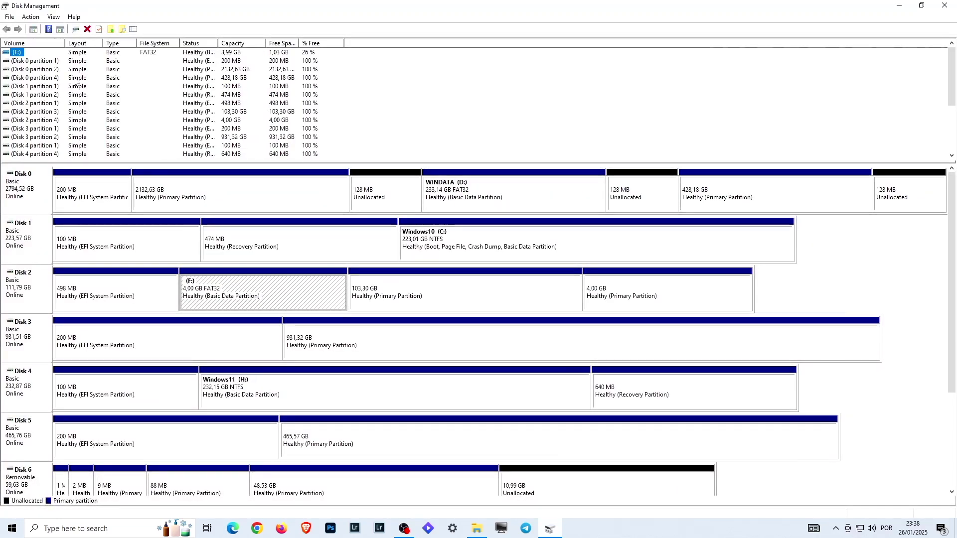
{"action": "scroll", "coordinate": [75, 83], "scroll_direction": "down", "scroll_amount": 3}
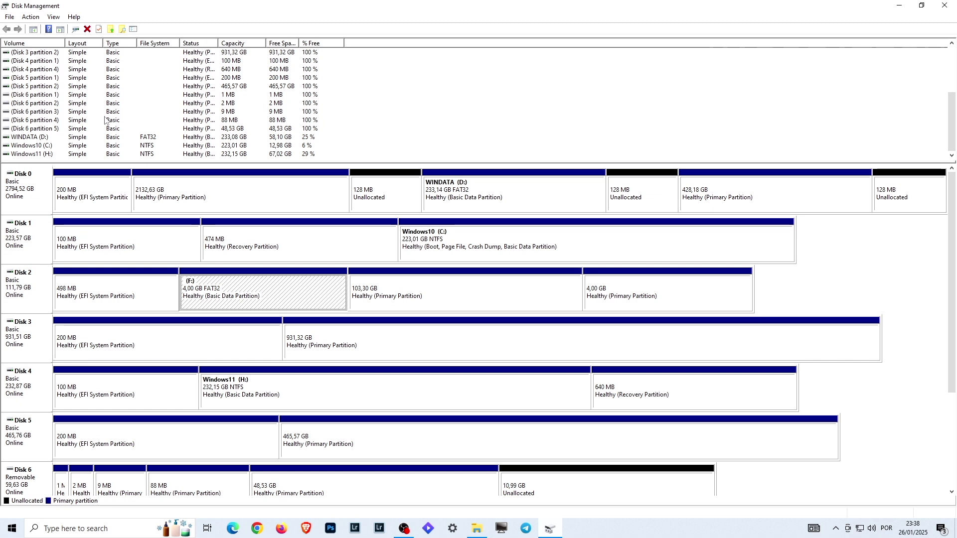
{"action": "scroll", "coordinate": [859, 458], "scroll_direction": "down", "scroll_amount": 3}
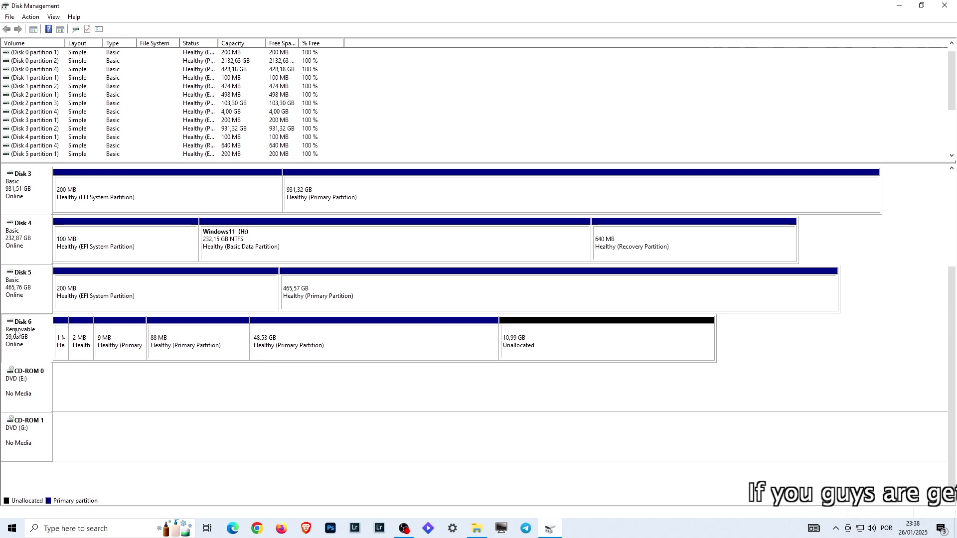
{"action": "left_click", "coordinate": [271, 348]}
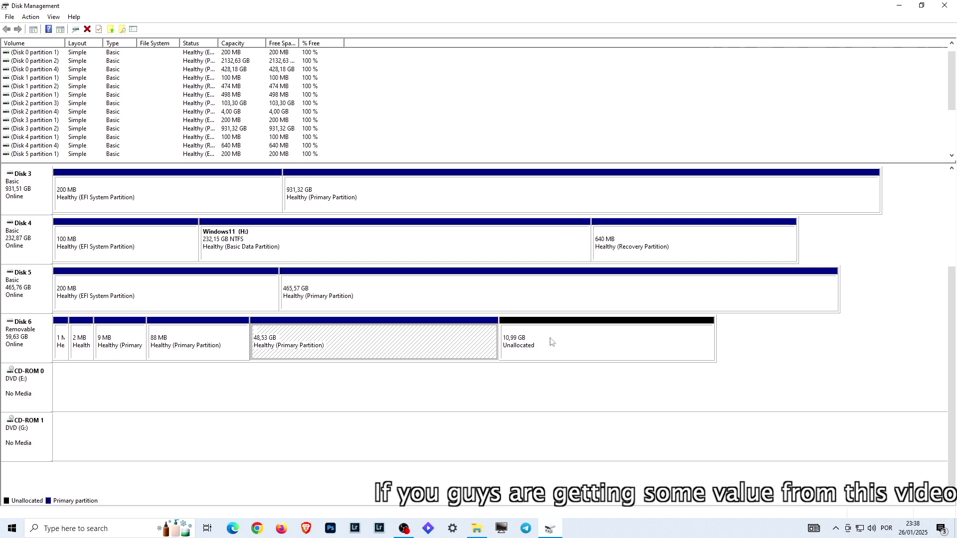
{"action": "right_click", "coordinate": [383, 344]}
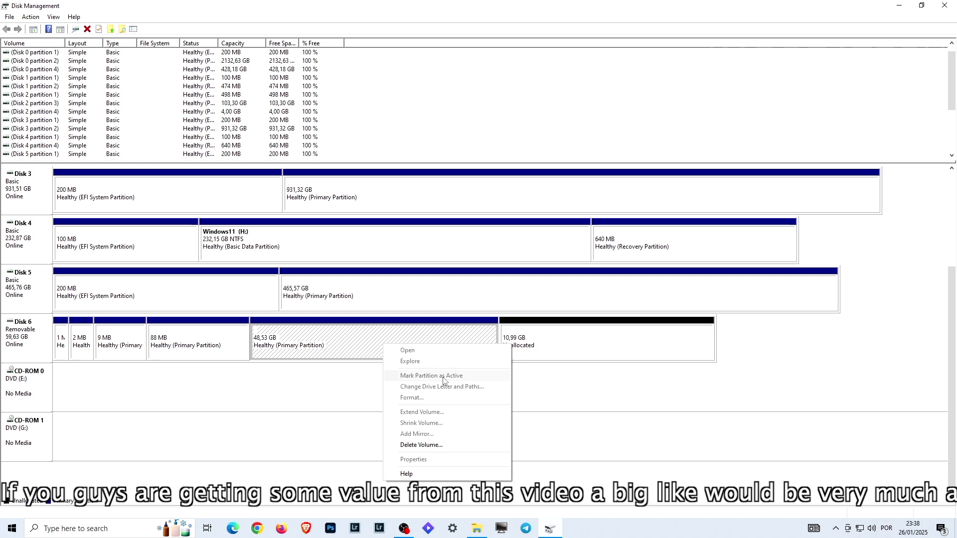
{"action": "key", "text": "Escape"}
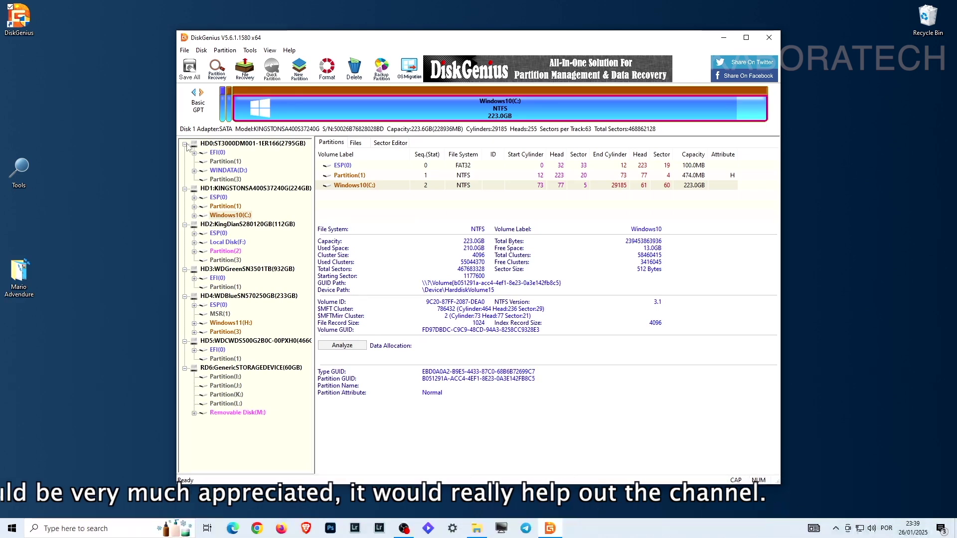
Select the 60GB GenericSTORAGEDEVICE and expand its Removable Disk(M:) partition.
{"action": "left_click", "coordinate": [250, 367]}
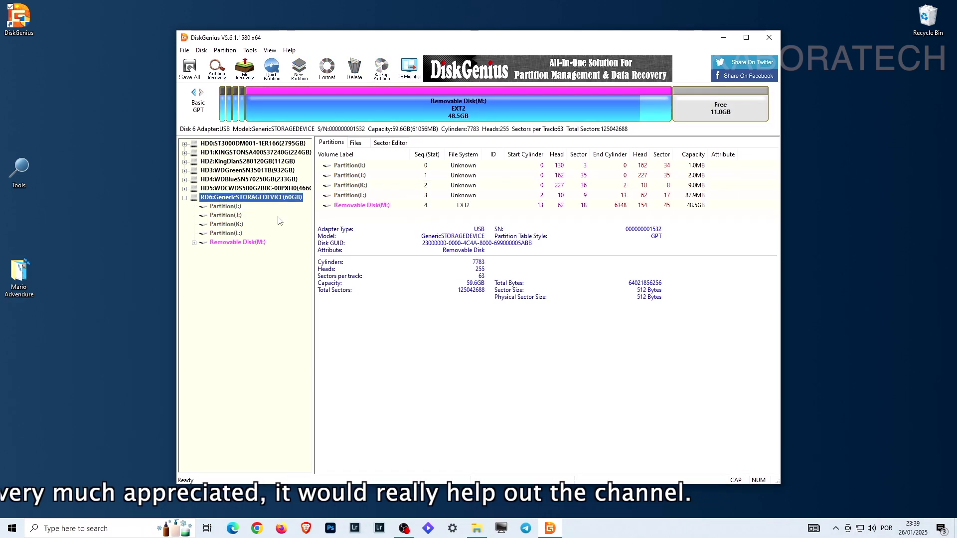
{"action": "double_click", "coordinate": [230, 243]}
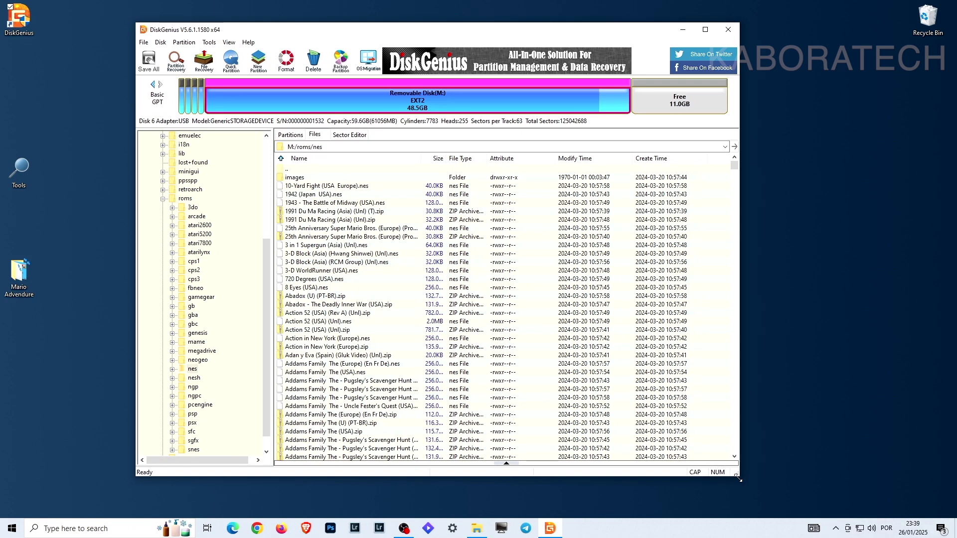
Copy Addams Family The (USA).nes to the desktop and dismiss the paid-edition notice.
{"action": "left_click_drag", "start_coordinate": [738, 478], "coordinate": [888, 512]}
{"action": "scroll", "coordinate": [307, 327], "scroll_direction": "down", "scroll_amount": 2}
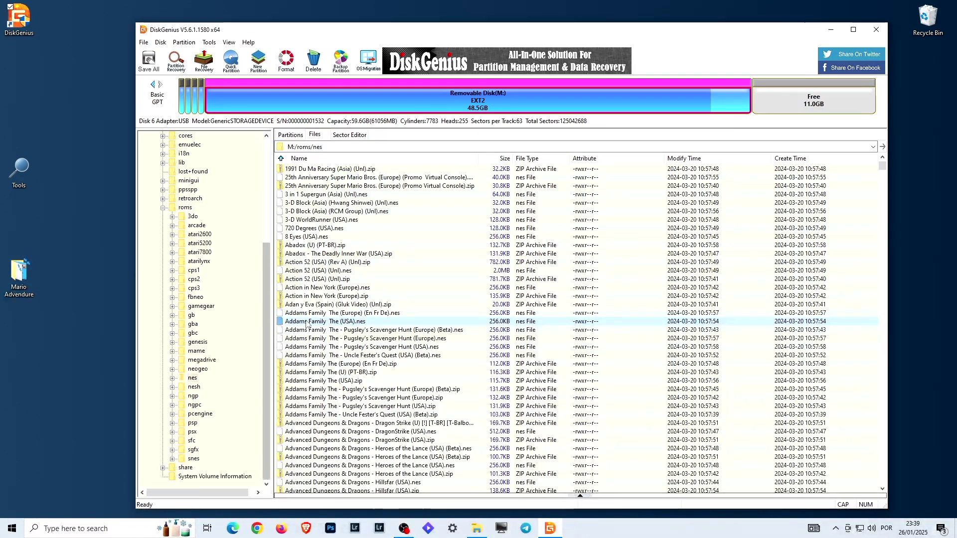
{"action": "right_click", "coordinate": [325, 322]}
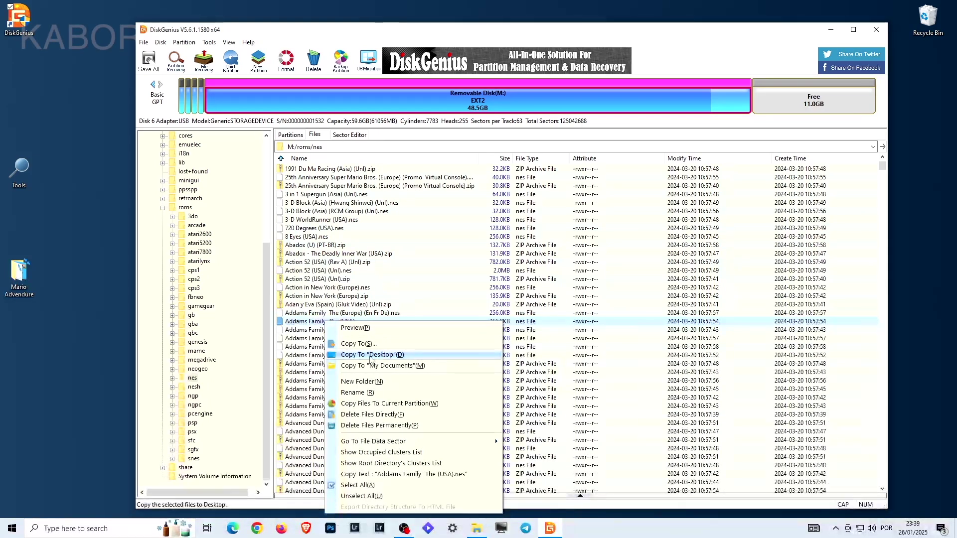
{"action": "left_click", "coordinate": [370, 359]}
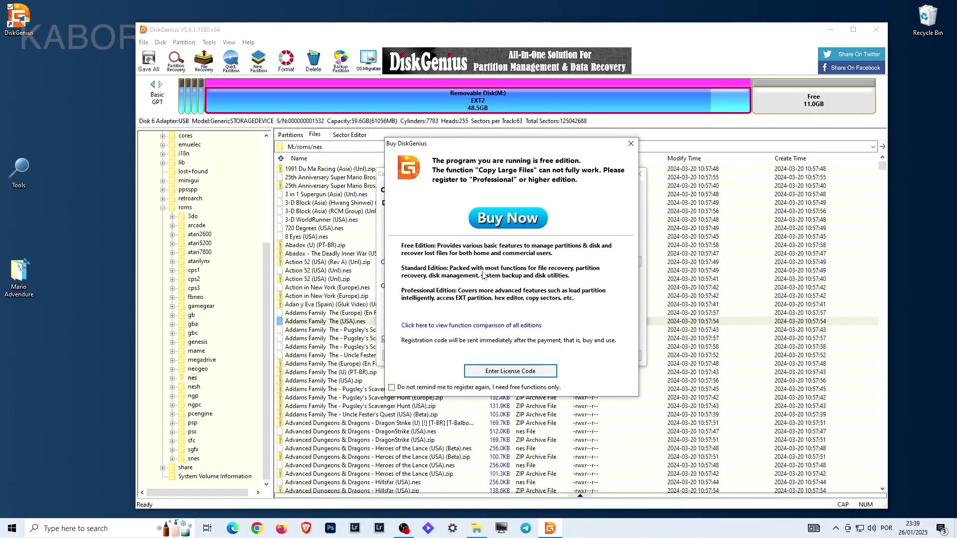
{"action": "key", "text": "Escape"}
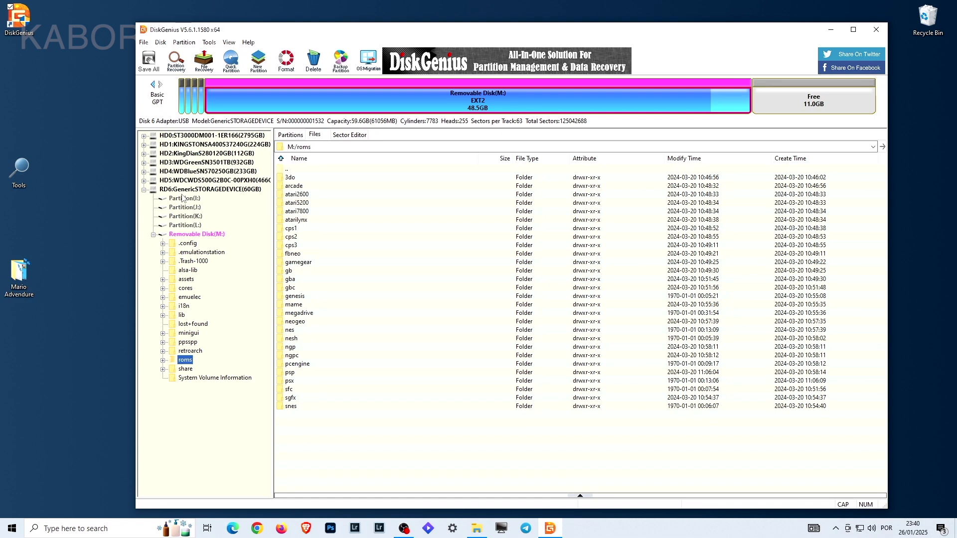
Resize the Removable Disk(M:) EXT2 partition to extend over the whole card.
{"action": "left_click", "coordinate": [196, 234]}
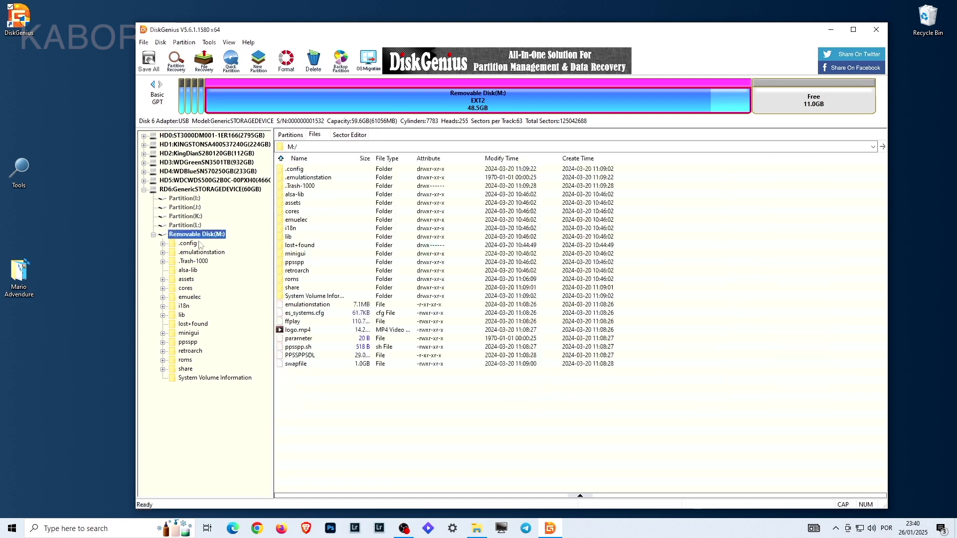
{"action": "right_click", "coordinate": [207, 236]}
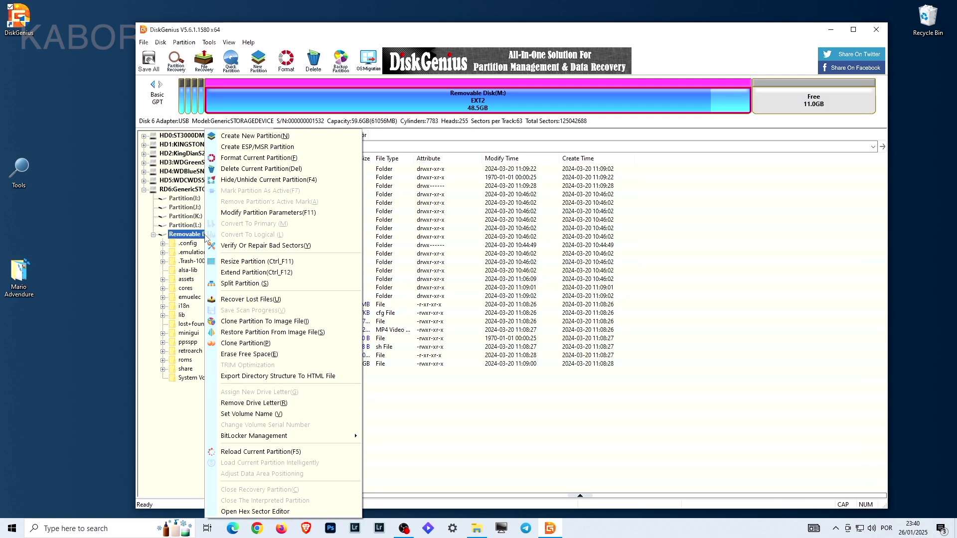
{"action": "left_click", "coordinate": [257, 261]}
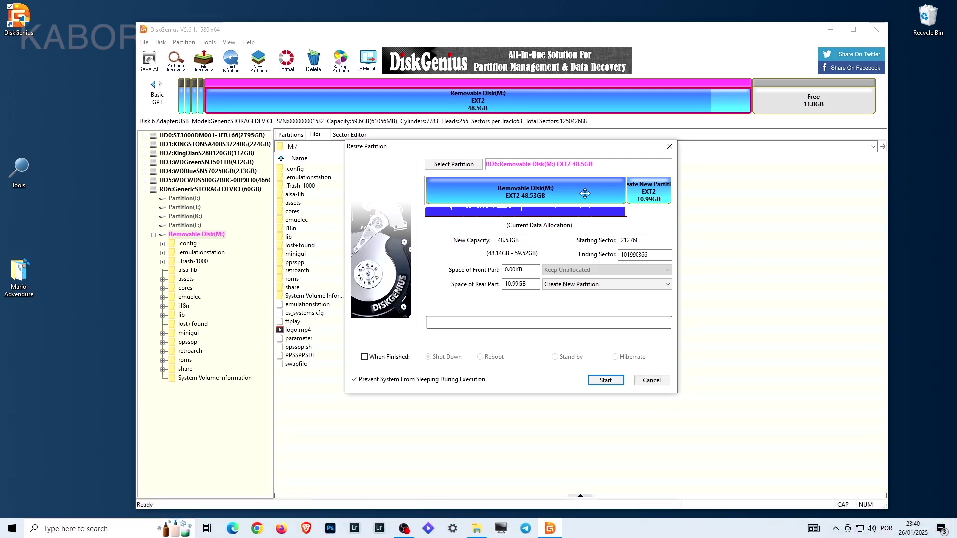
{"action": "left_click_drag", "start_coordinate": [584, 193], "coordinate": [698, 331]}
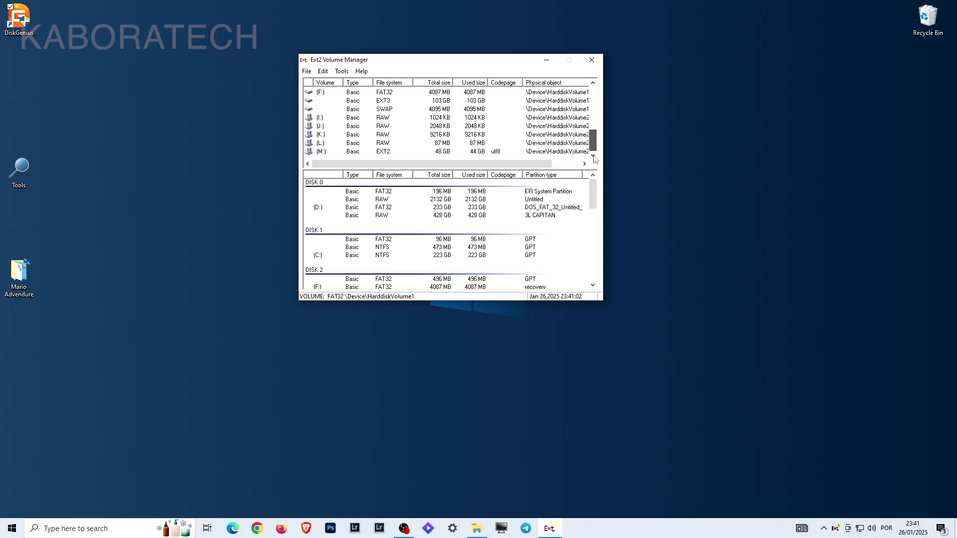
Select the EXT2 (M:) volume and open its mount settings via Tools > Ext2 Volume Management.
{"action": "right_click", "coordinate": [436, 151]}
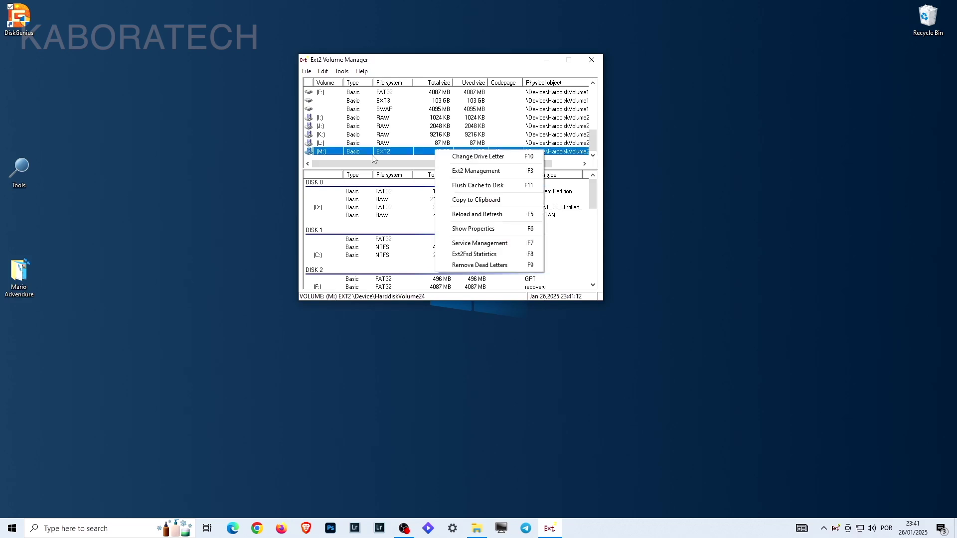
{"action": "left_click", "coordinate": [373, 158]}
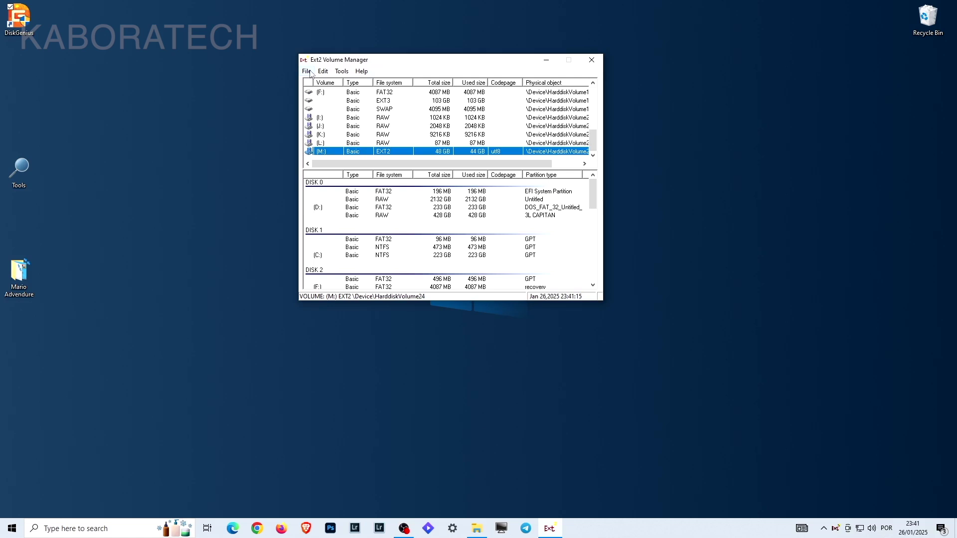
{"action": "left_click", "coordinate": [338, 73]}
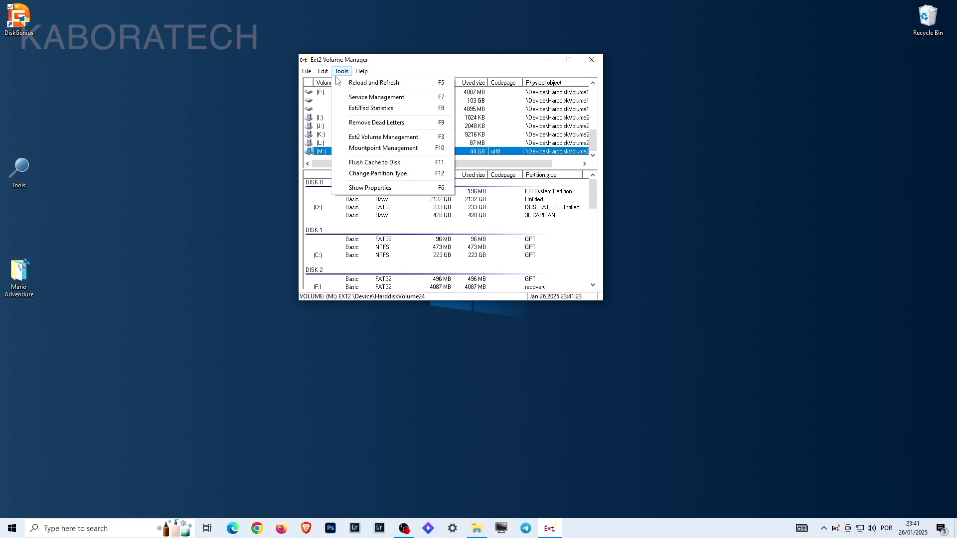
{"action": "left_click", "coordinate": [383, 137]}
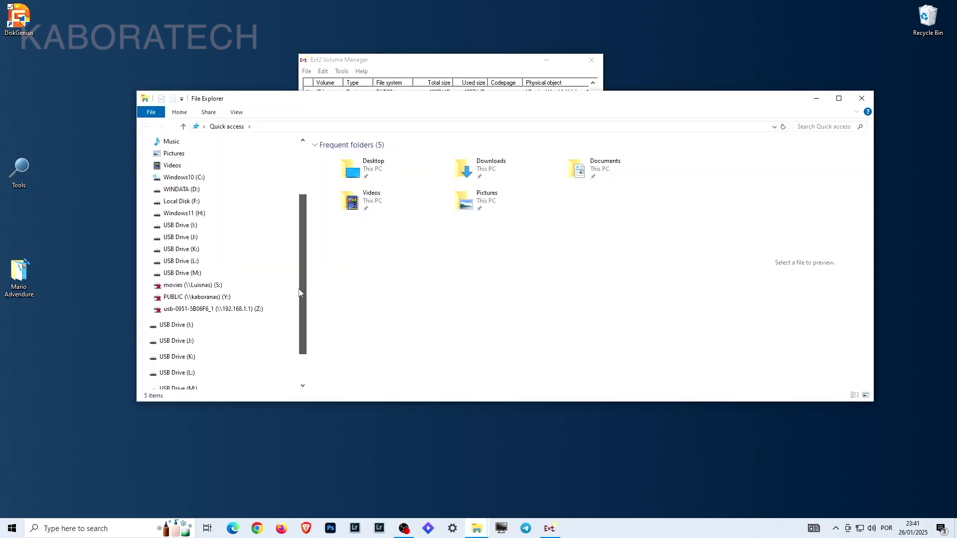
{"action": "scroll", "coordinate": [191, 251], "scroll_direction": "down", "scroll_amount": 1}
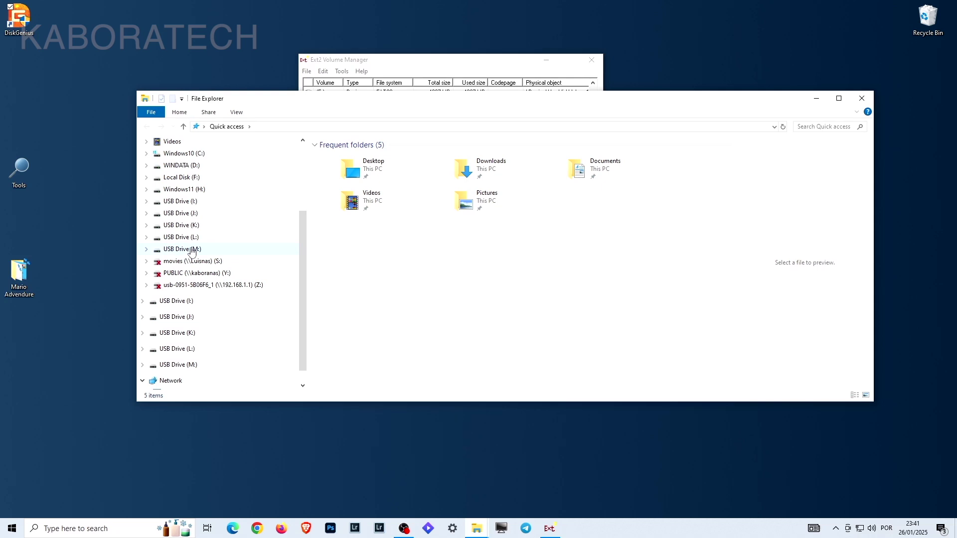
Show the contents of USB Drive (M:) in File Explorer.
{"action": "left_click", "coordinate": [192, 252]}
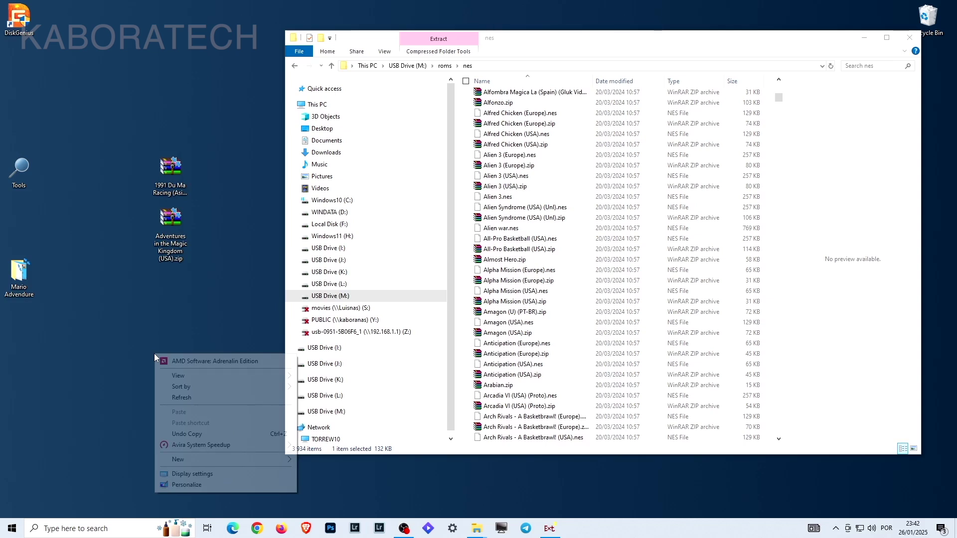
Create a #### folder in M:\roms holding Mario Adventure 3.nes and its .png image.
{"action": "key", "text": "w"}
{"action": "key", "text": "f"}
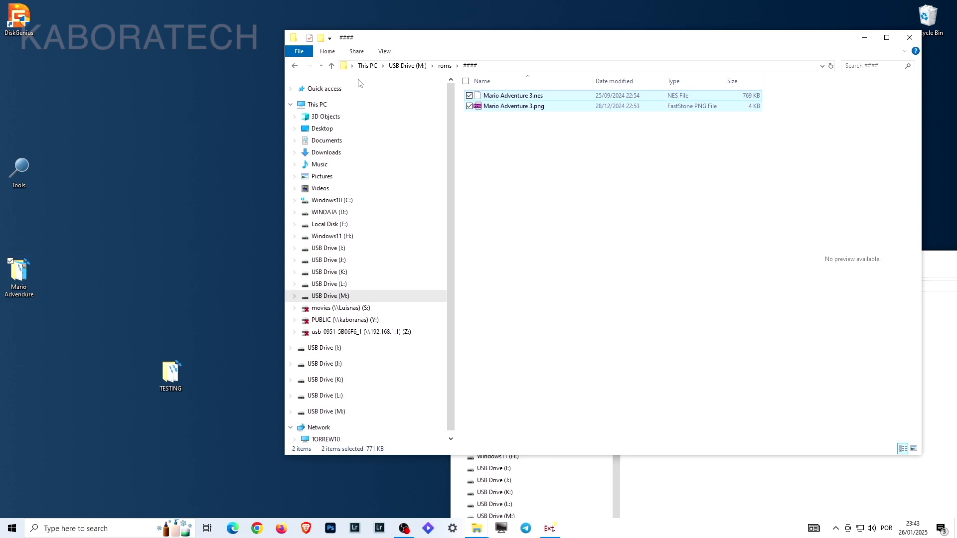
{"action": "left_click", "coordinate": [445, 66]}
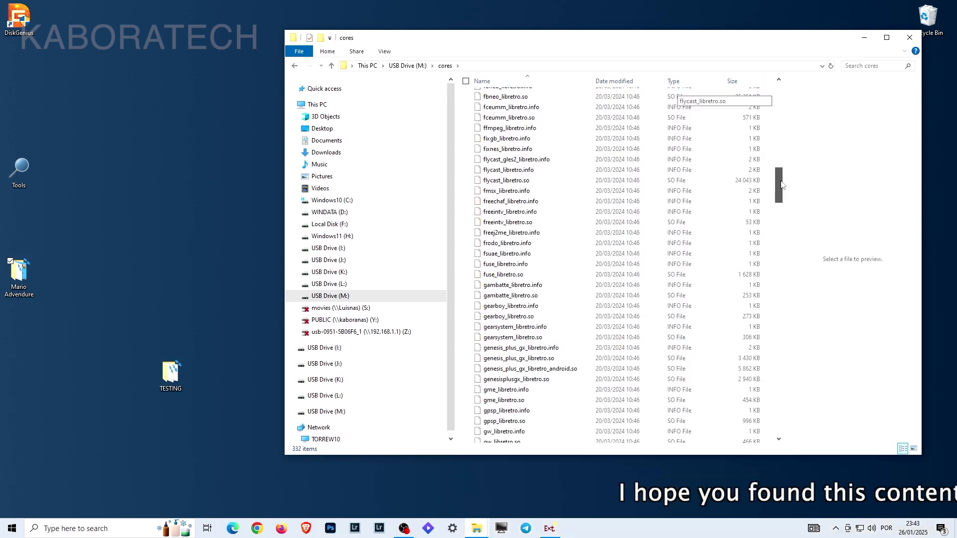
{"action": "scroll", "coordinate": [782, 185], "scroll_direction": "down", "scroll_amount": 1}
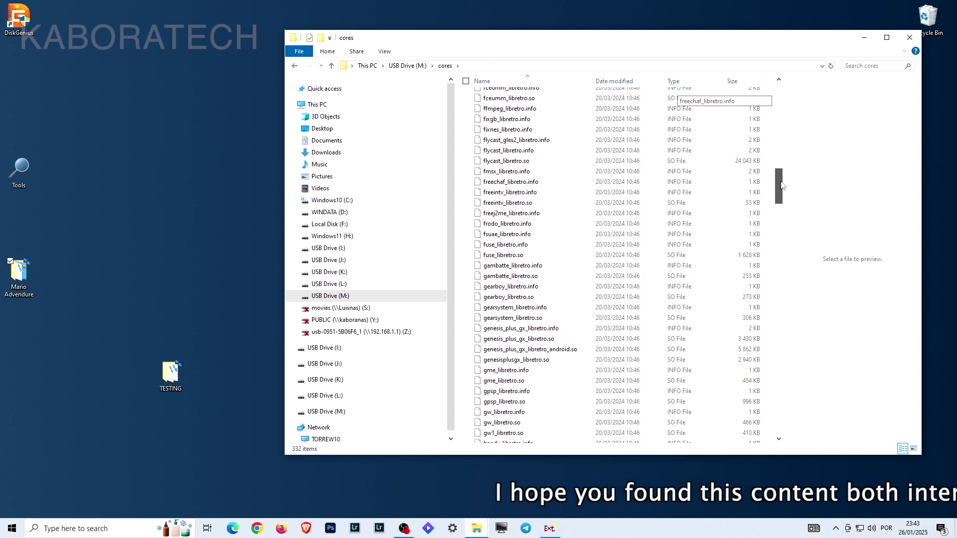